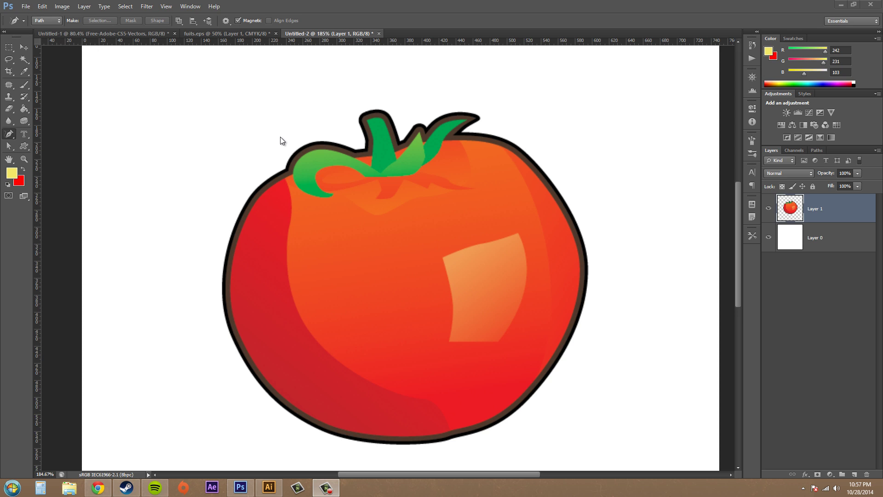
Toggle the background and tomato layers off and back on, then pick the Freeform Pen Tool
{"action": "left_click", "coordinate": [7, 134]}
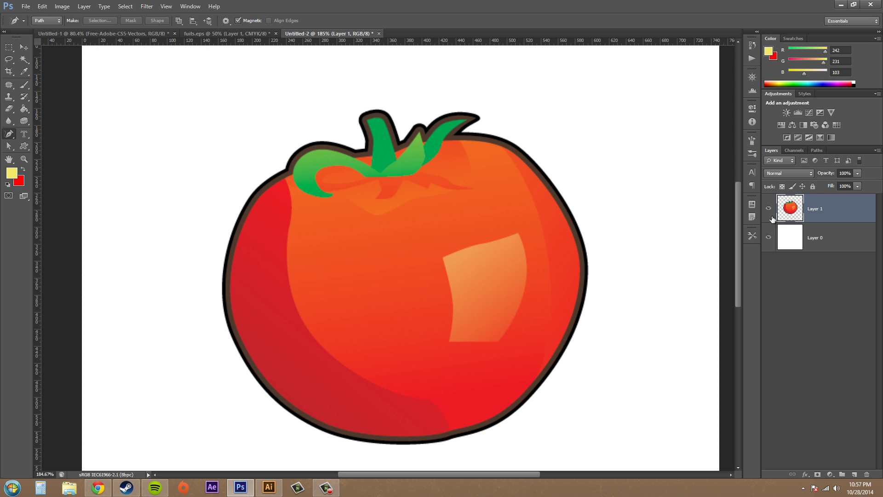
{"action": "left_click", "coordinate": [768, 237]}
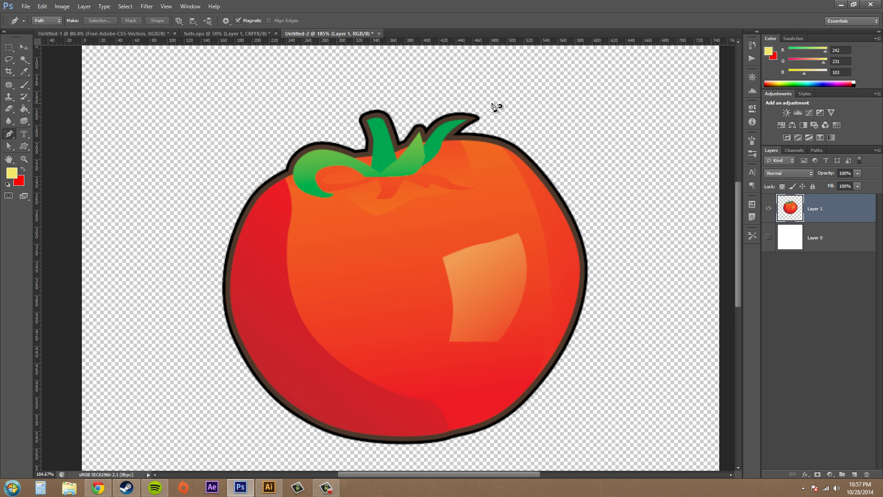
{"action": "left_click", "coordinate": [768, 208]}
{"action": "left_click", "coordinate": [768, 208]}
{"action": "left_click", "coordinate": [768, 238]}
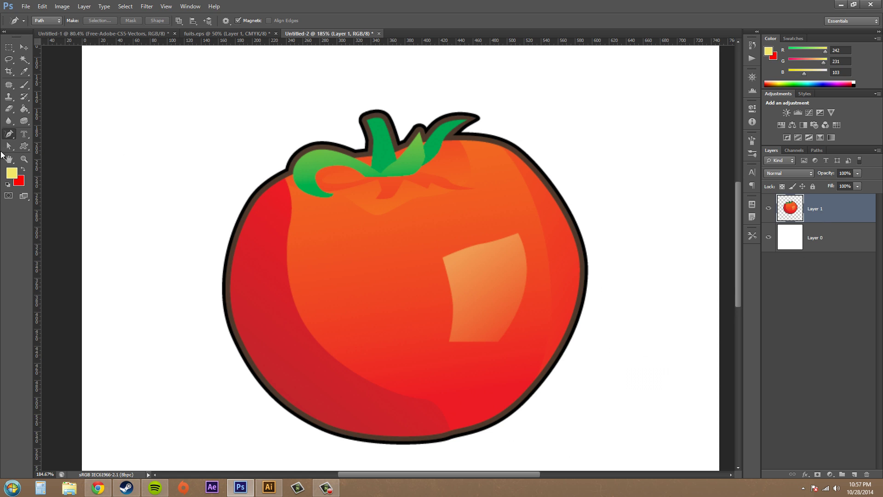
{"action": "right_click", "coordinate": [10, 138]}
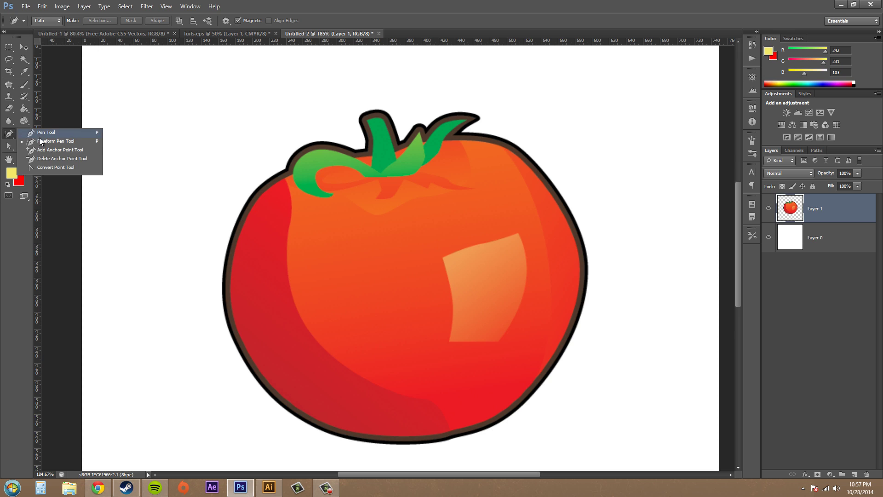
{"action": "left_click", "coordinate": [41, 140]}
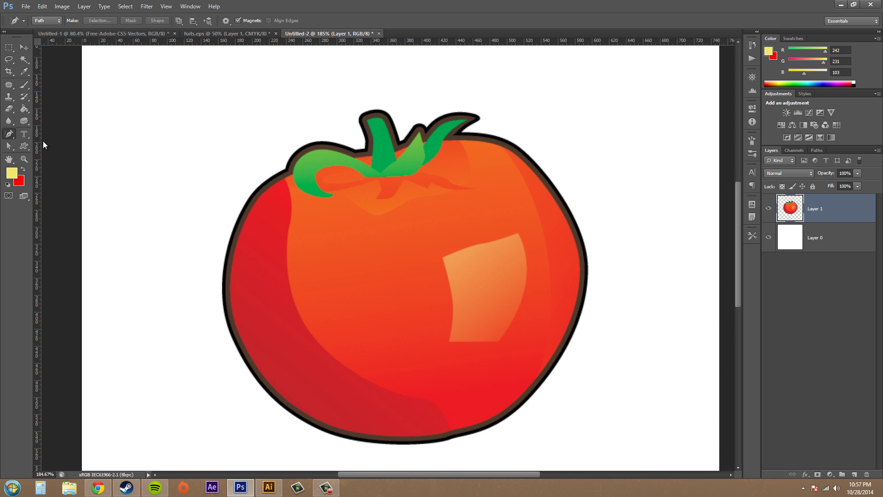
Trace a closed magnetic path around the whole tomato outline, stem included
{"action": "left_click", "coordinate": [514, 144]}
{"action": "double_click", "coordinate": [515, 145]}
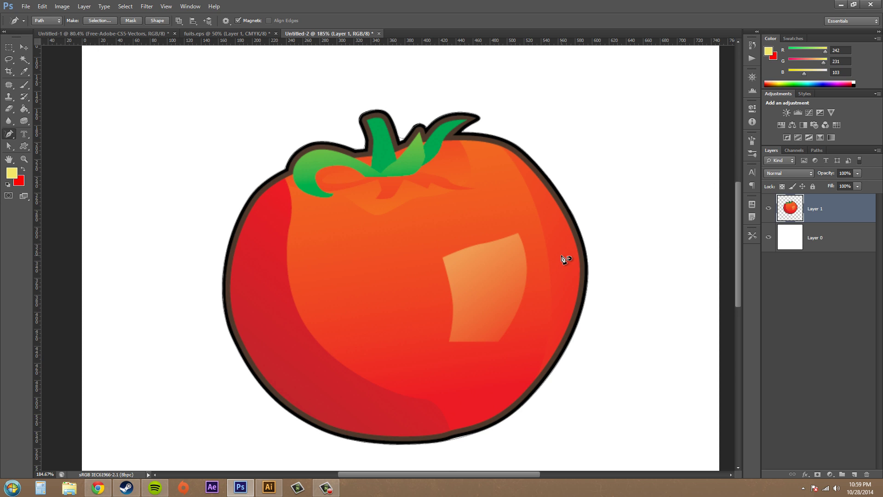
Switch to the Direct Selection Tool and zoom in on the tomato's stem
{"action": "left_click", "coordinate": [9, 146]}
{"action": "left_click", "coordinate": [46, 156]}
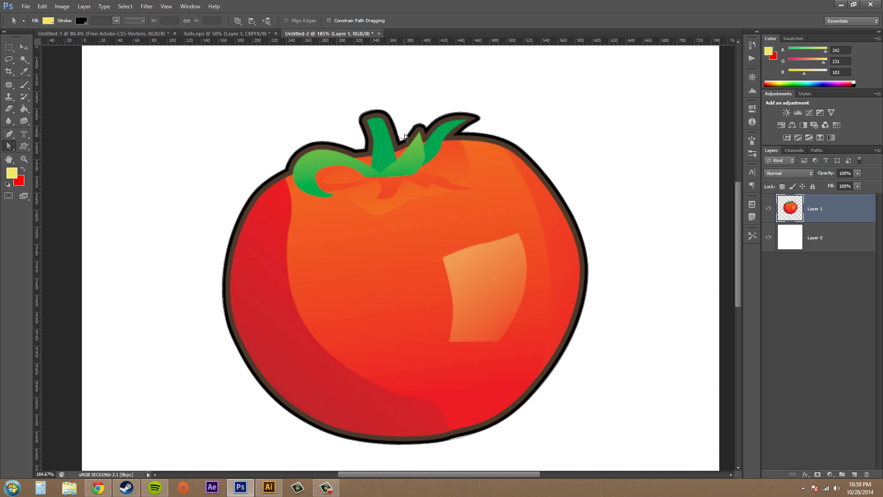
{"action": "scroll", "coordinate": [405, 147], "scroll_direction": "up", "scroll_amount": 1}
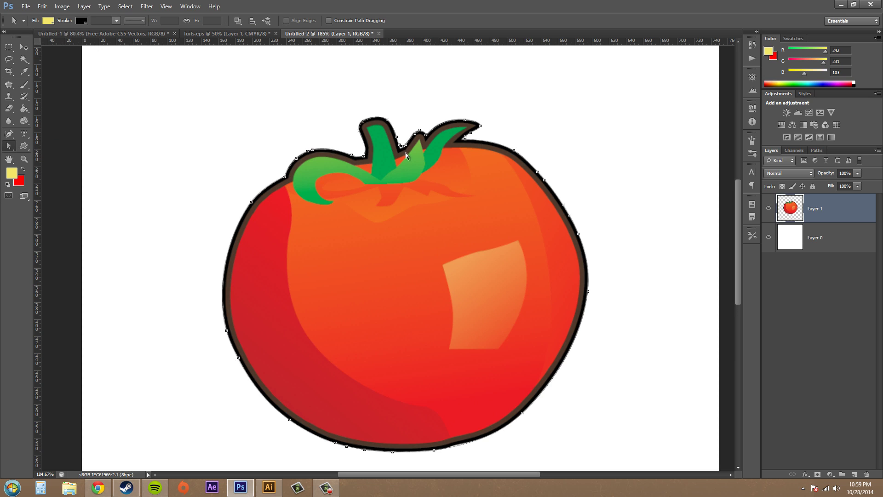
{"action": "key", "text": "z"}
{"action": "left_click_drag", "start_coordinate": [394, 165], "coordinate": [324, 150]}
{"action": "key", "text": "a"}
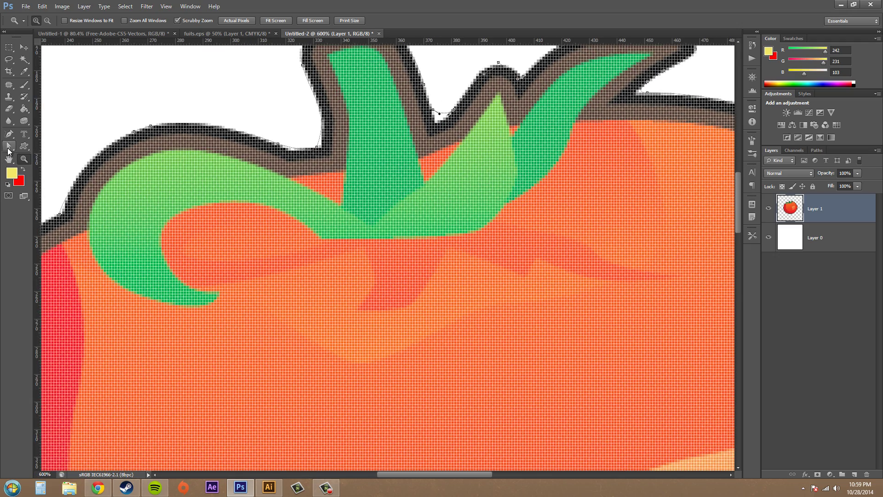
Reshape the anchors along the stem, redirecting one curve handle downward to fit the outline
{"action": "left_click", "coordinate": [317, 148]}
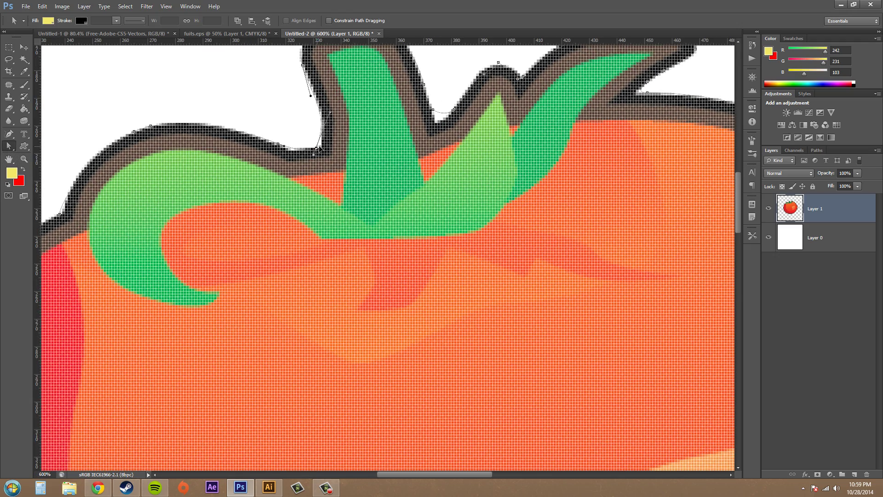
{"action": "left_click_drag", "start_coordinate": [320, 147], "coordinate": [319, 144]}
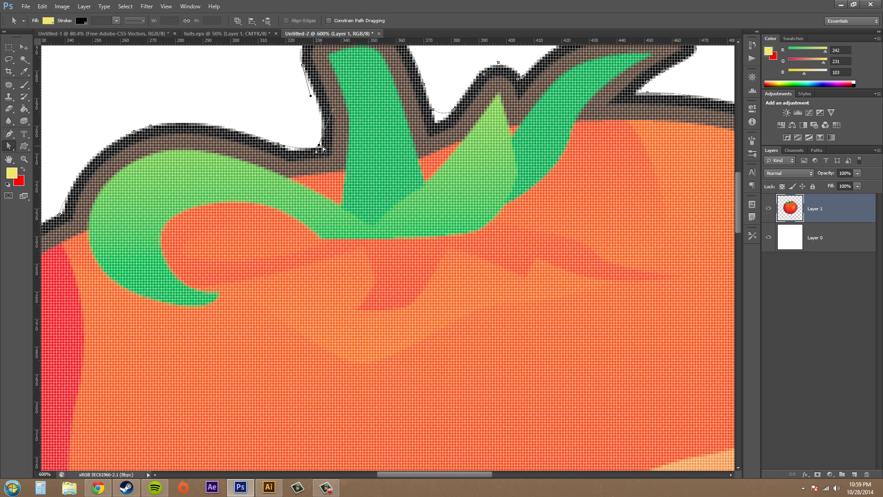
{"action": "left_click", "coordinate": [434, 110]}
{"action": "left_click_drag", "start_coordinate": [438, 114], "coordinate": [432, 130]}
{"action": "left_click", "coordinate": [484, 74]}
{"action": "left_click_drag", "start_coordinate": [485, 72], "coordinate": [483, 70]}
Smooth the curve at the stem's tip, nudge that anchor down one pixel, and zoom out
{"action": "key", "text": "z"}
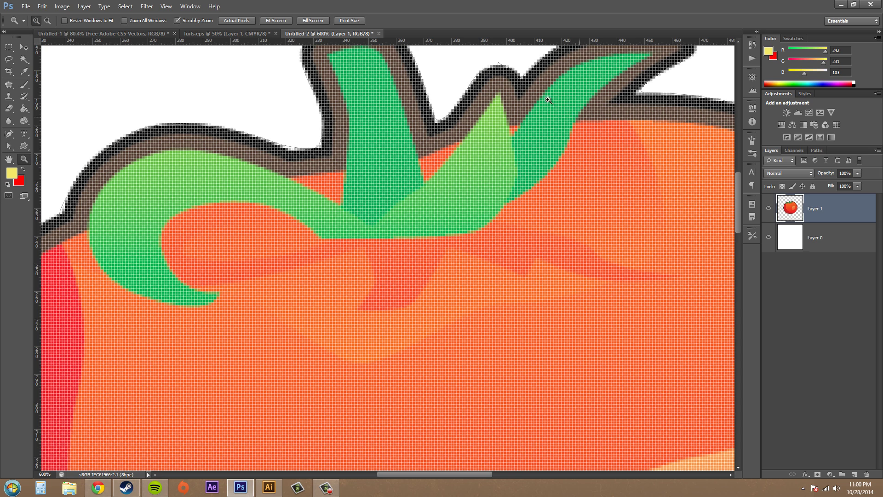
{"action": "left_click", "coordinate": [8, 146]}
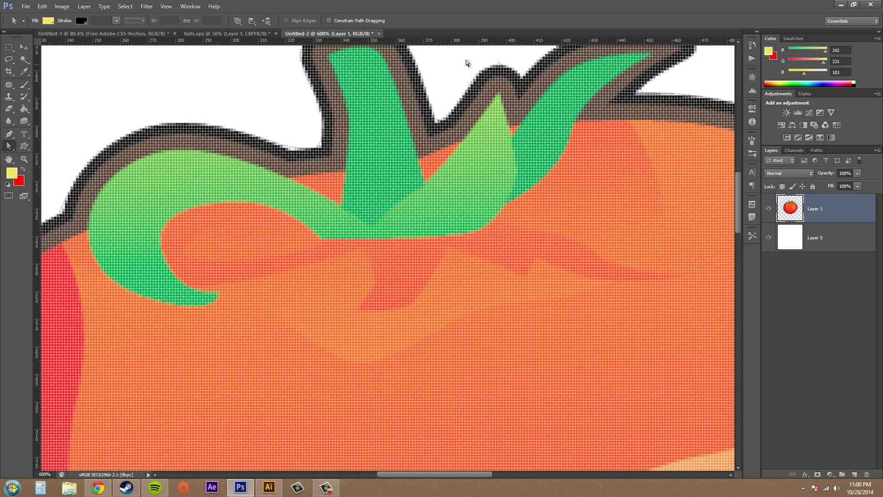
{"action": "left_click", "coordinate": [498, 62]}
{"action": "left_click_drag", "start_coordinate": [506, 68], "coordinate": [511, 67]}
{"action": "key", "text": "Down"}
{"action": "key", "text": "z"}
{"action": "left_click_drag", "start_coordinate": [537, 101], "coordinate": [496, 101]}
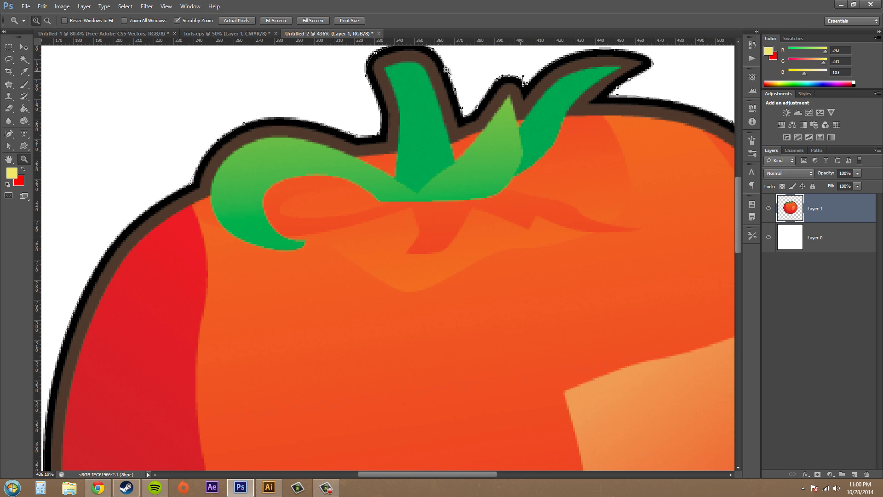
Deselect the path and hide the tomato layer to view the path alone
{"action": "left_click", "coordinate": [14, 145]}
{"action": "left_click", "coordinate": [301, 83]}
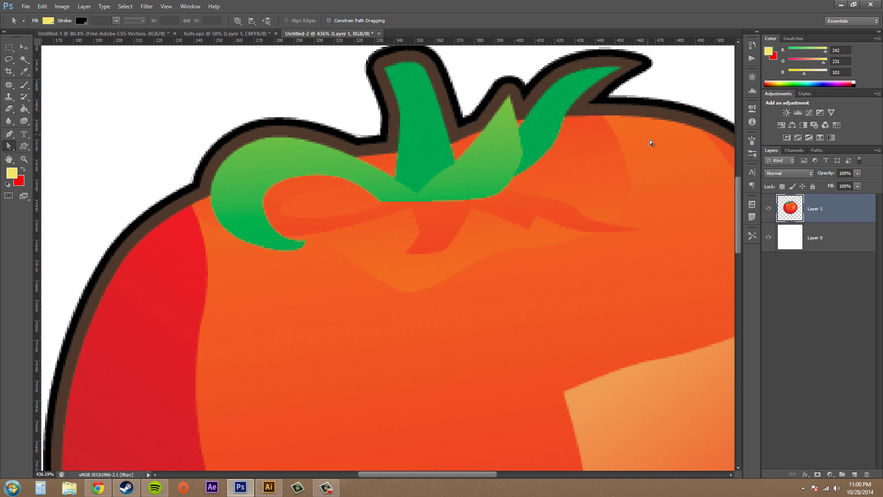
{"action": "left_click", "coordinate": [768, 208]}
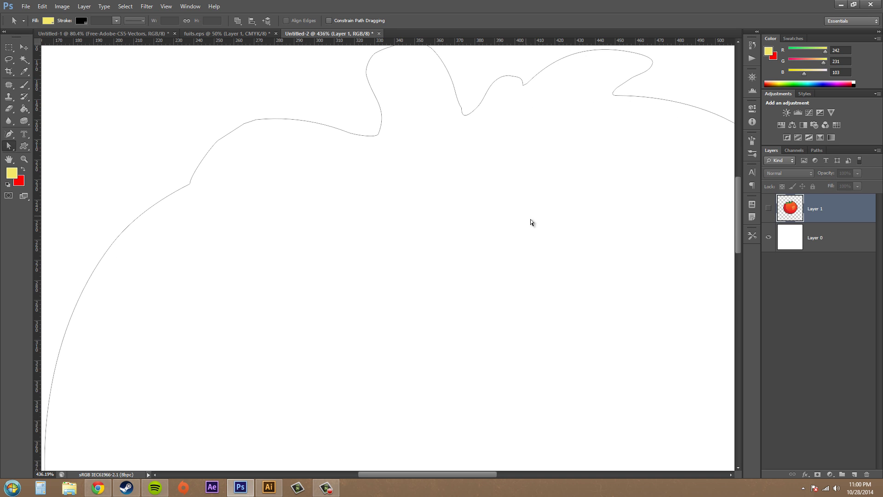
{"action": "scroll", "coordinate": [531, 222], "scroll_direction": "down", "scroll_amount": 8}
{"action": "scroll", "coordinate": [466, 230], "scroll_direction": "up", "scroll_amount": 2}
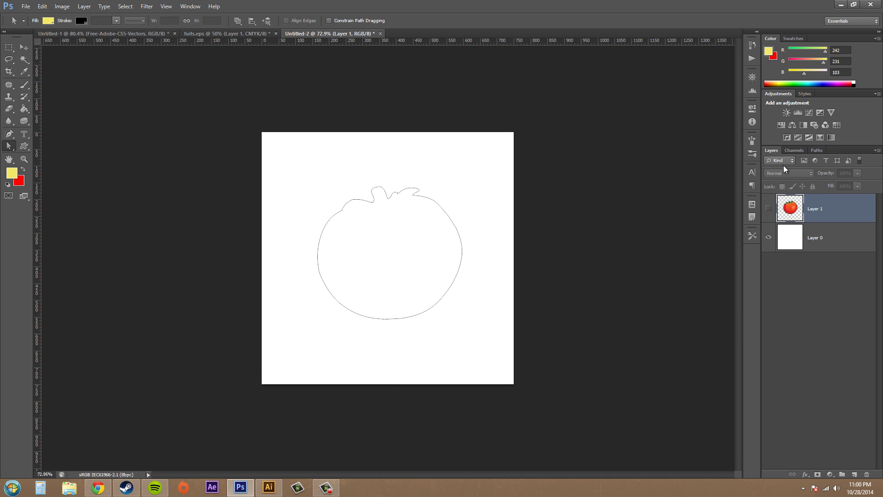
Check the Paths and Channels panels, then make the tomato layer visible again
{"action": "left_click", "coordinate": [816, 150]}
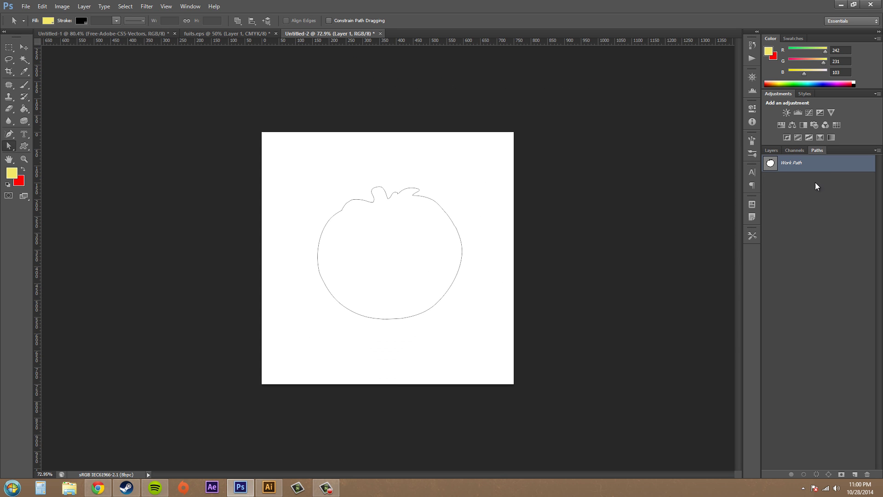
{"action": "left_click", "coordinate": [794, 150]}
{"action": "left_click", "coordinate": [777, 151]}
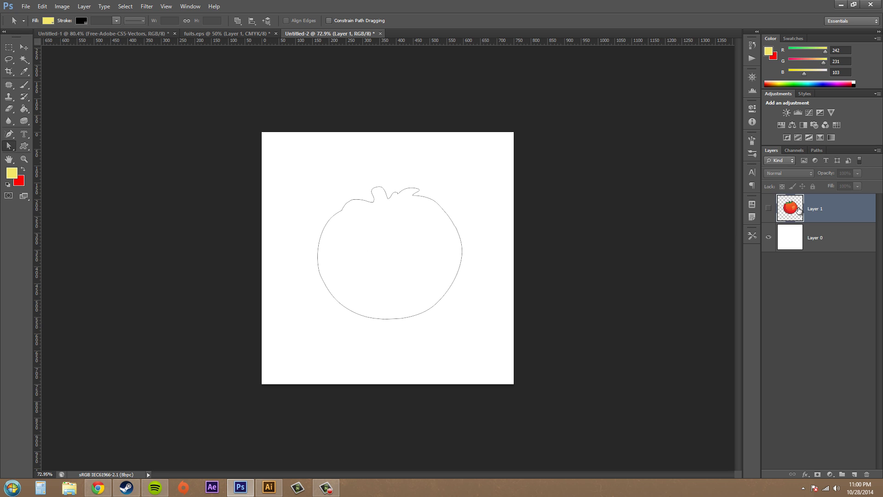
{"action": "left_click", "coordinate": [767, 210]}
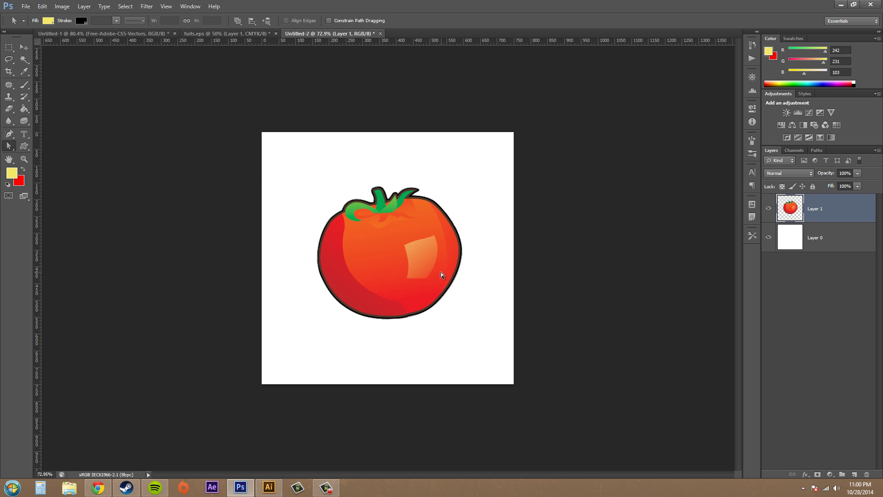
Return to the magnetic Freeform Pen and zoom in slightly on the tomato
{"action": "left_click", "coordinate": [9, 134]}
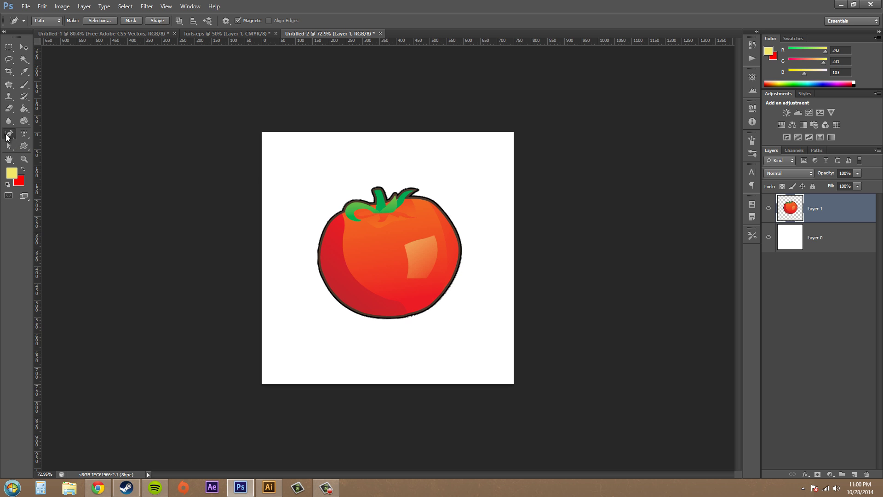
{"action": "key", "text": "z"}
{"action": "mouse_move", "coordinate": [372, 166]}
{"action": "left_mouse_down"}
{"action": "mouse_move", "coordinate": [400, 169]}
{"action": "mouse_move", "coordinate": [384, 177]}
{"action": "left_mouse_up"}
{"action": "key", "text": "p"}
Draw a closed trial path above the tomato, view it in Paths, then undo it
{"action": "left_click", "coordinate": [283, 98]}
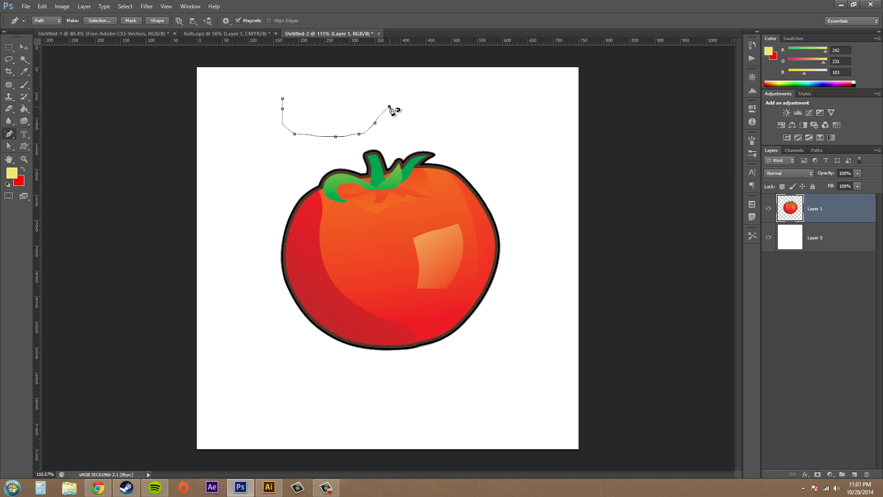
{"action": "double_click", "coordinate": [390, 108]}
{"action": "left_click", "coordinate": [815, 150]}
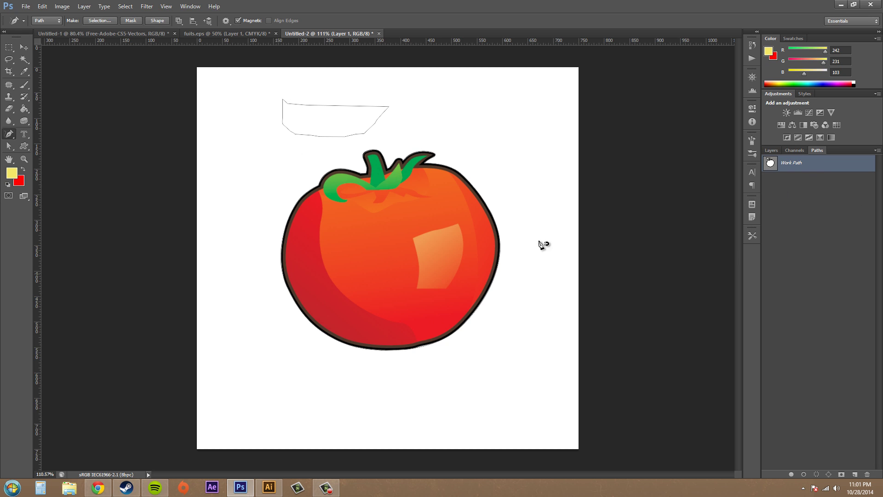
{"action": "key", "text": "ctrl+z"}
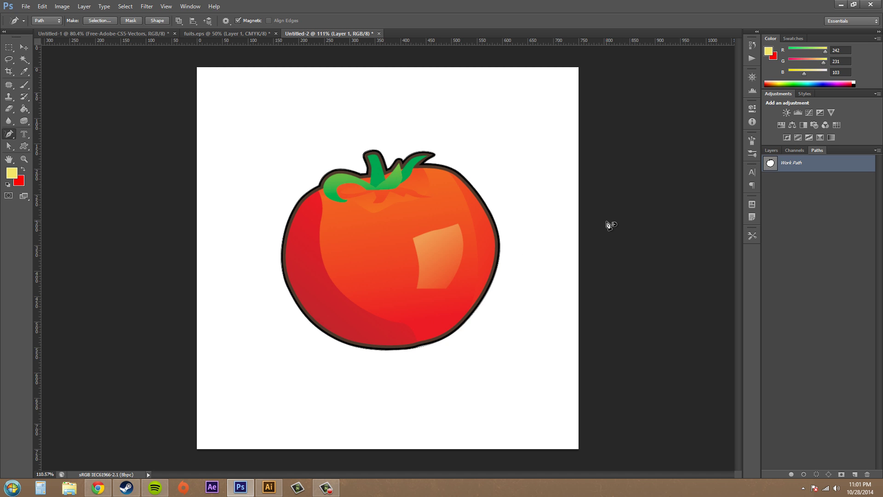
Hide Layer 1 in the Layers panel so only the traced outline path shows
{"action": "left_click", "coordinate": [771, 151]}
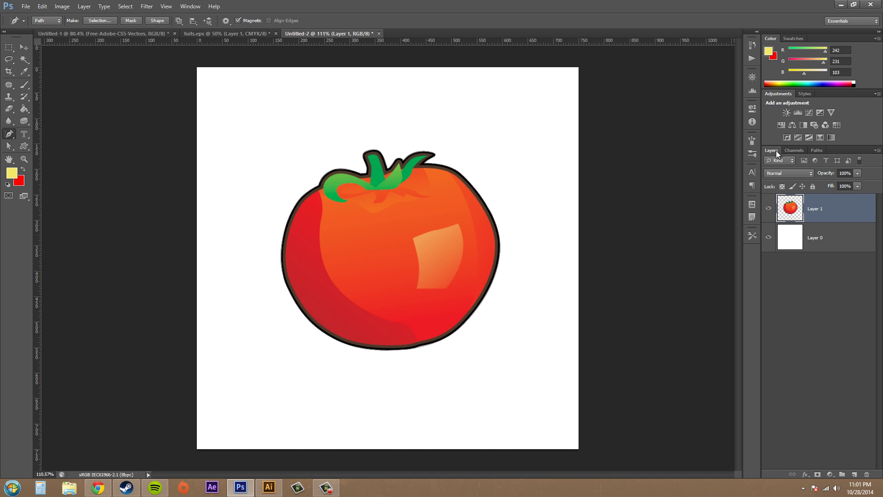
{"action": "left_click", "coordinate": [768, 208]}
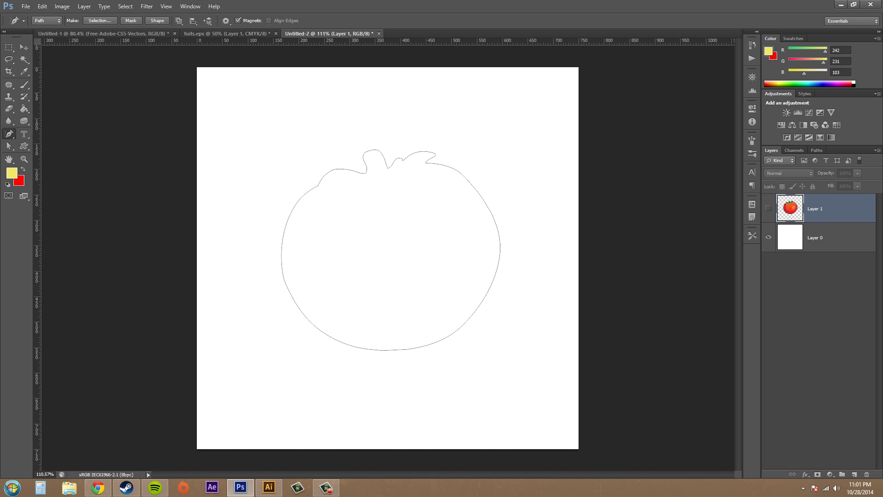